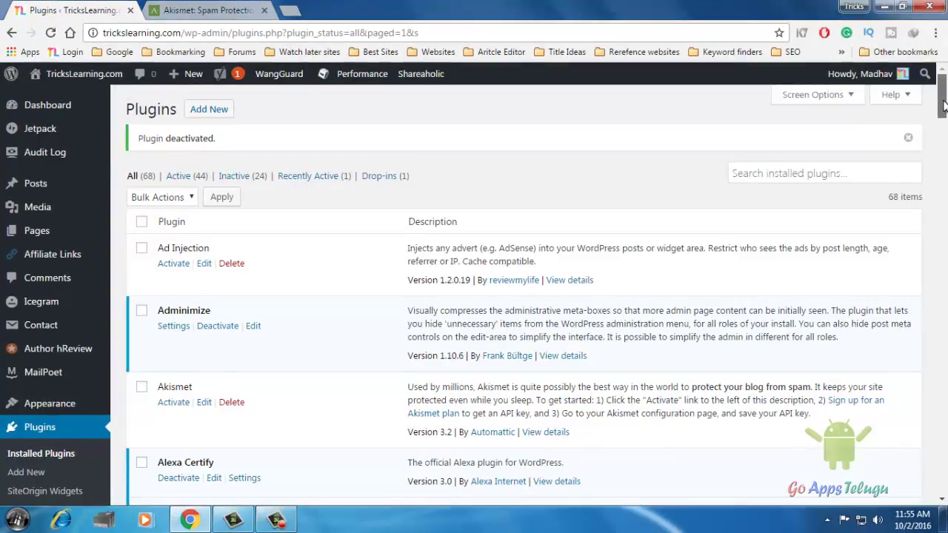
Step: Activate the inactive Akismet plugin from the Plugins list
scroll(943, 108, down, 1)
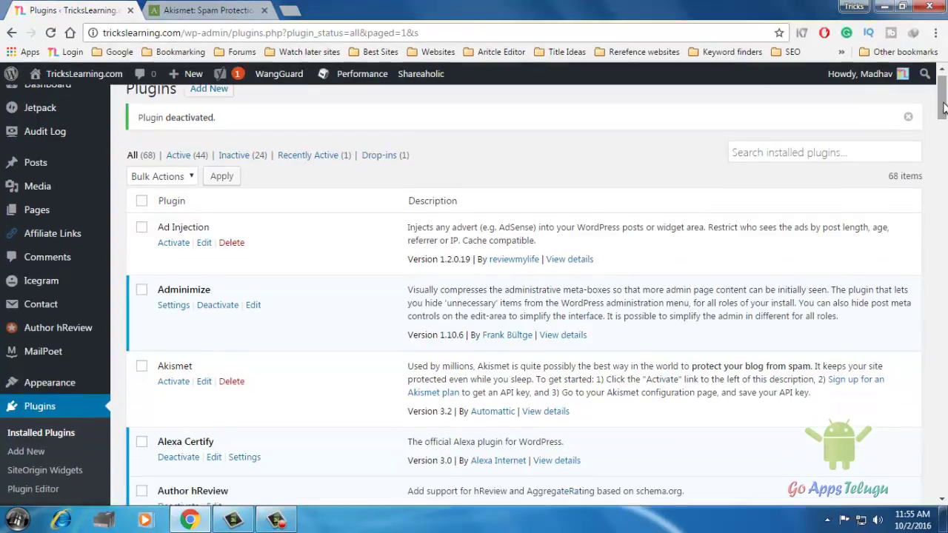
click(170, 382)
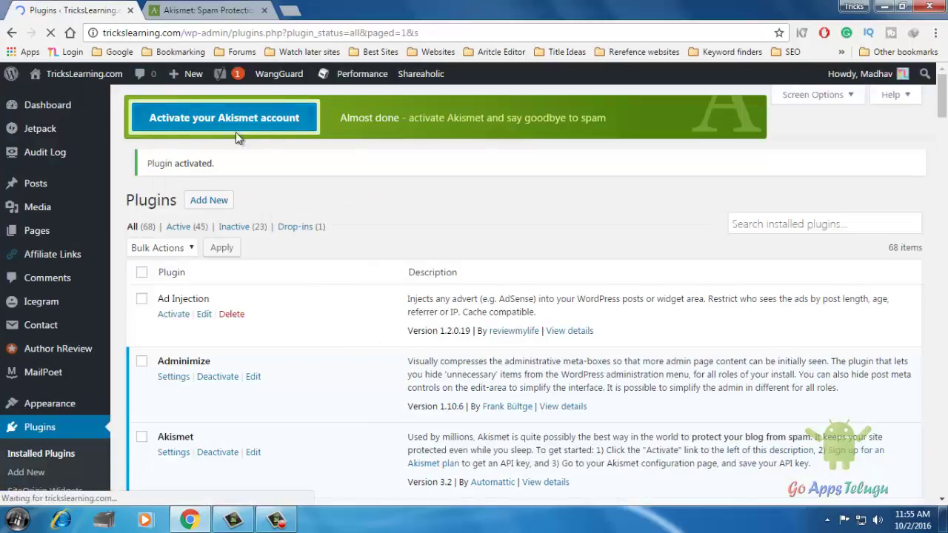
Step: Start Akismet account setup and go to the 'Enter an API key' field
click(176, 156)
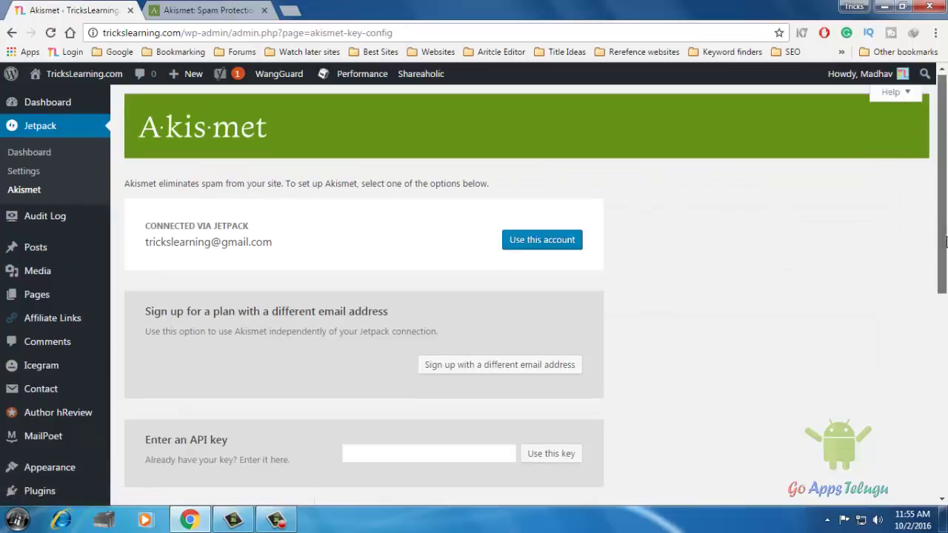
scroll(348, 445, down, 3)
click(358, 269)
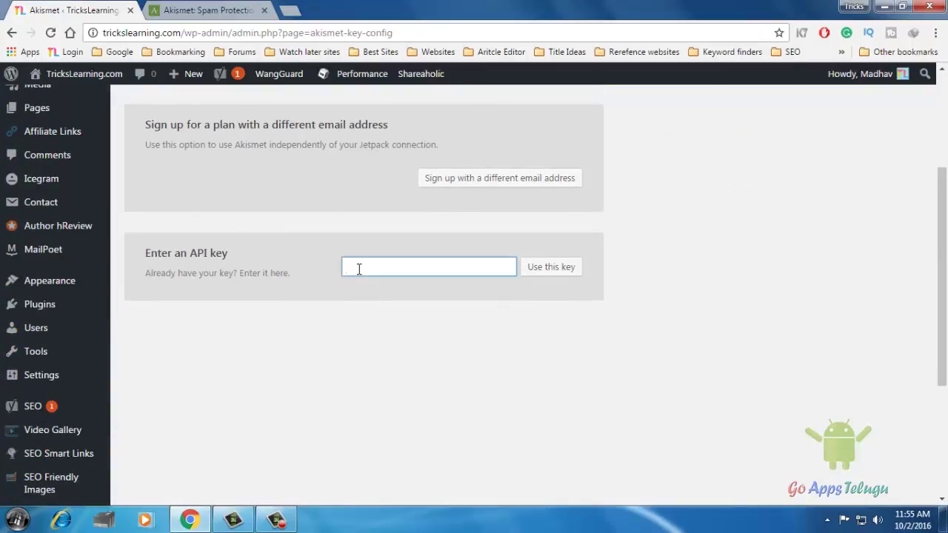
Step: Go to the Akismet website's plans page via 'Say goodbye to comment spam'
click(216, 11)
click(189, 32)
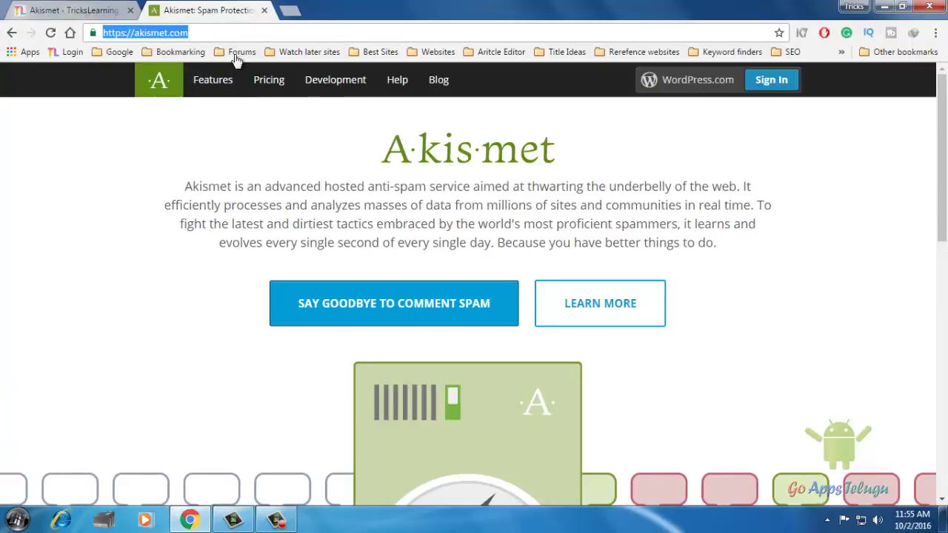
click(945, 109)
scroll(422, 299, down, 1)
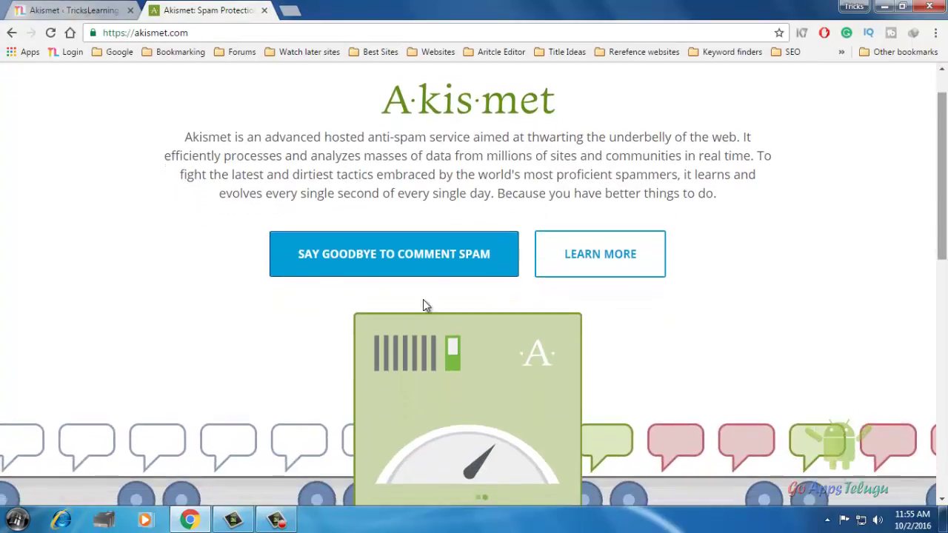
click(386, 261)
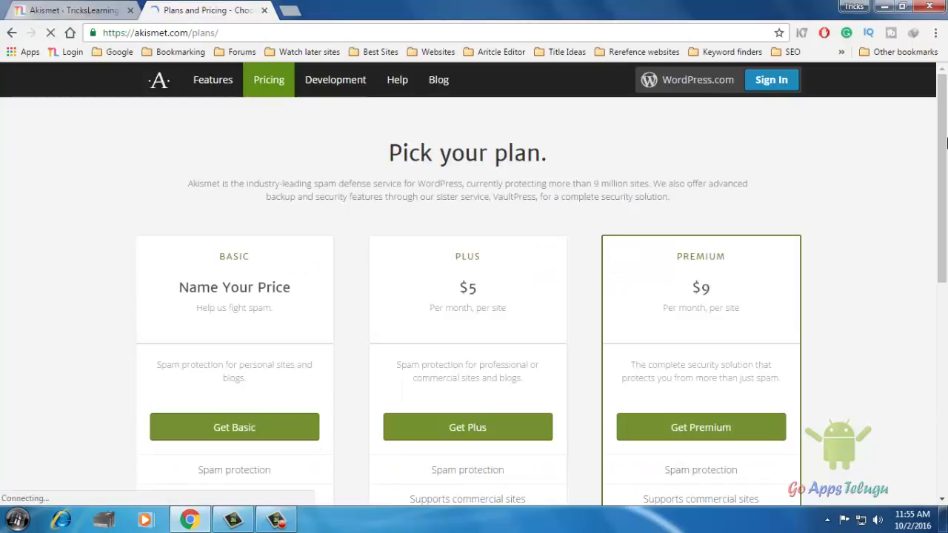
Step: Choose the Basic plan from the Akismet plans list
drag(945, 133, 945, 179)
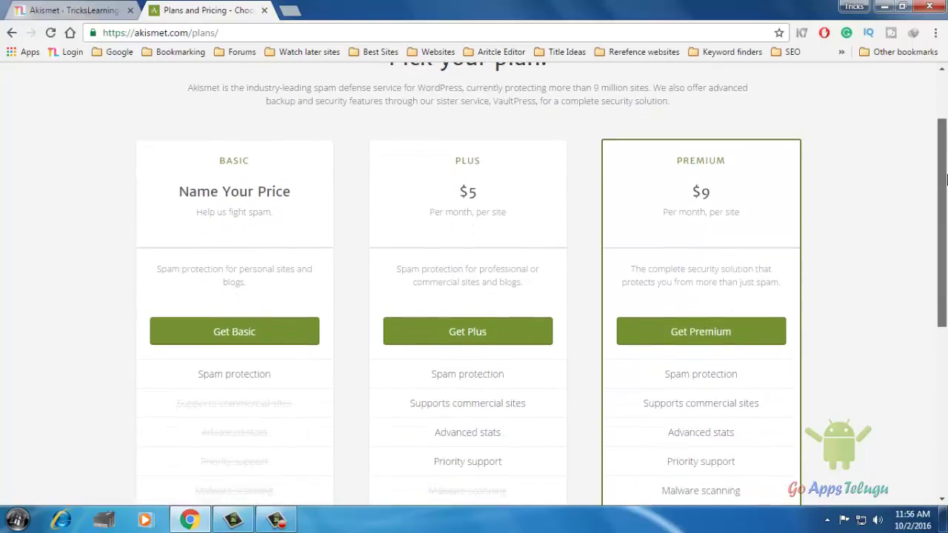
drag(945, 180, 946, 188)
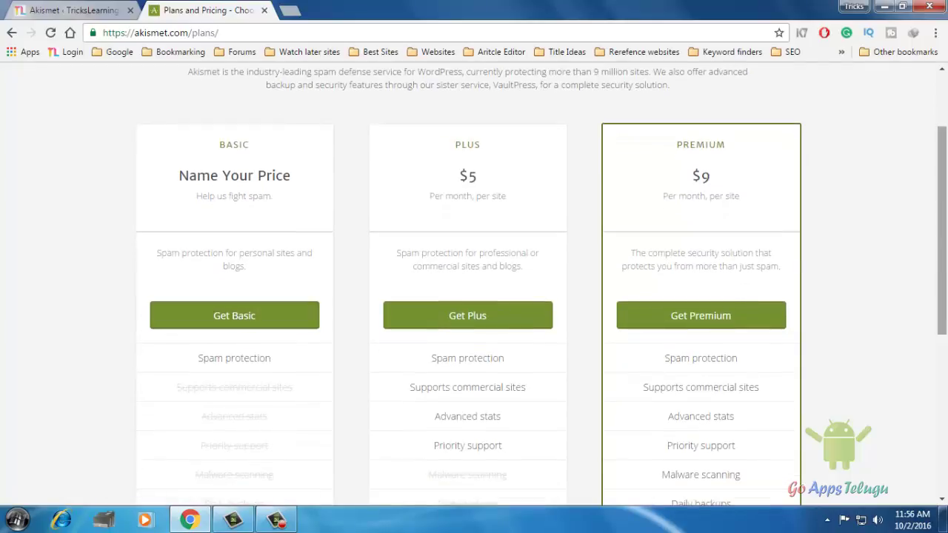
drag(945, 251, 945, 266)
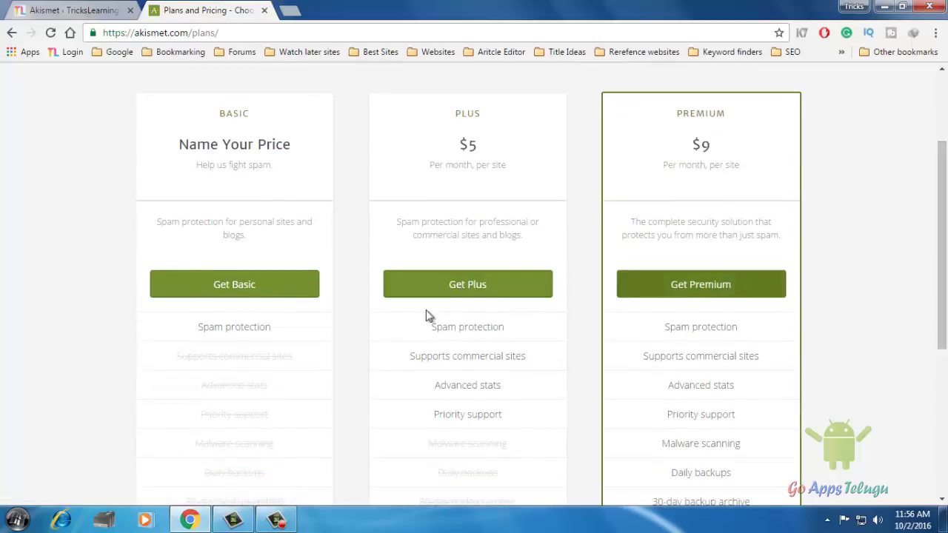
click(224, 283)
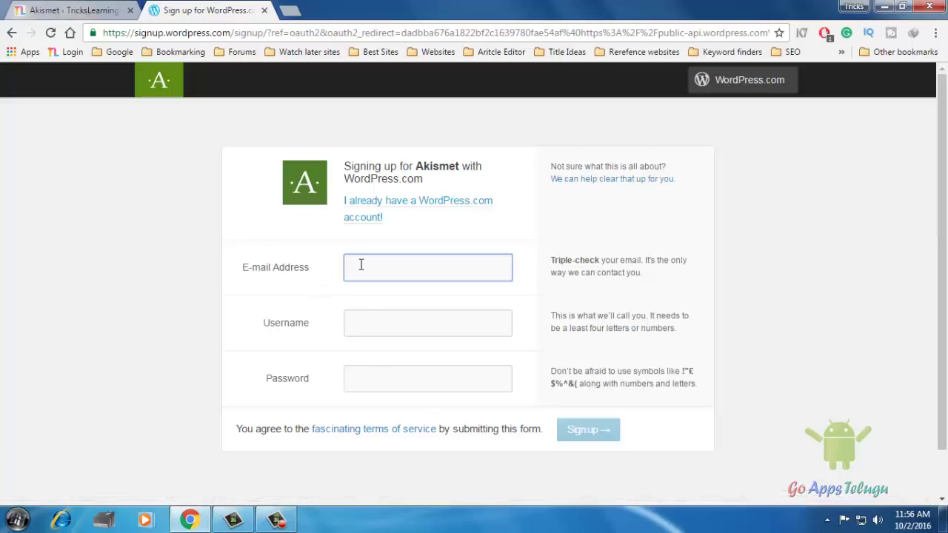
Step: Log in to an existing WordPress.com account using the saved login details
click(374, 205)
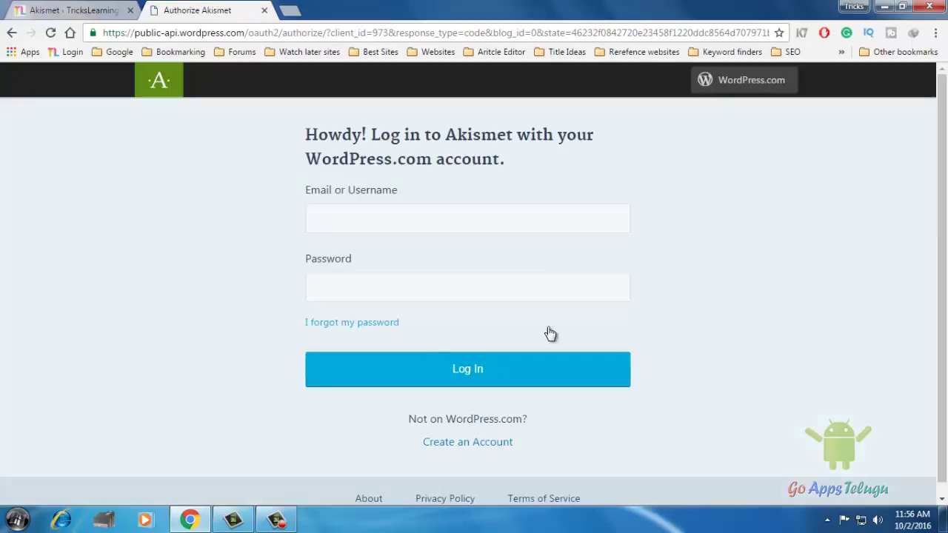
click(382, 217)
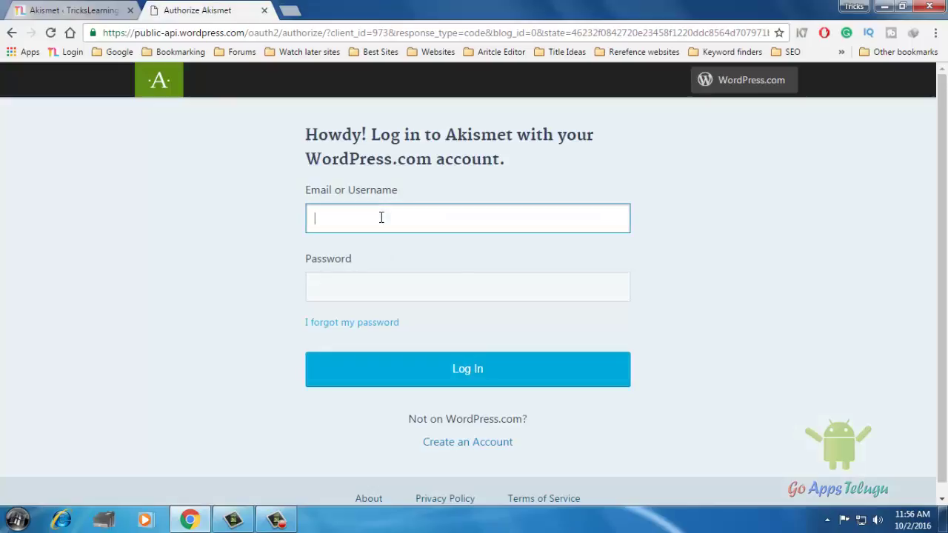
click(328, 291)
click(478, 374)
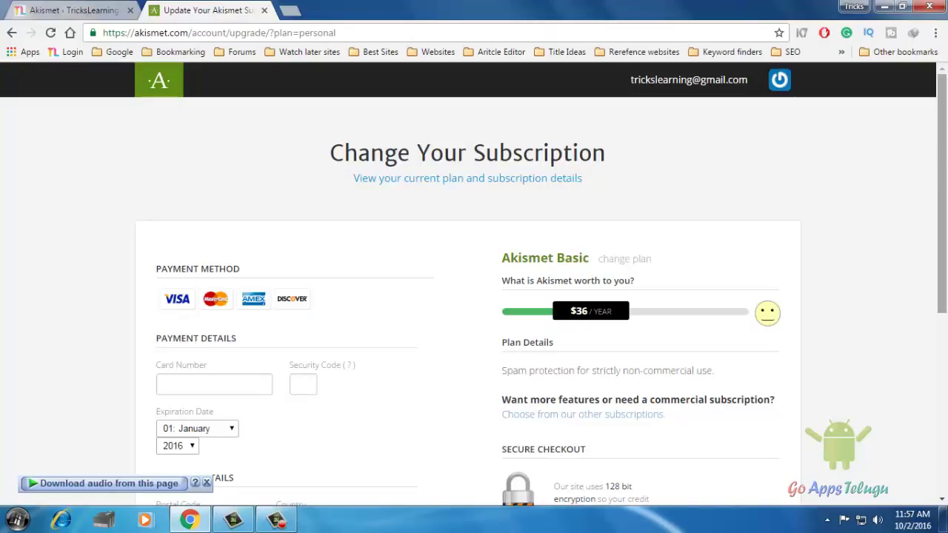
Step: Set the Akismet Basic price to $0 a year and confirm the subscription
scroll(577, 266, down, 1)
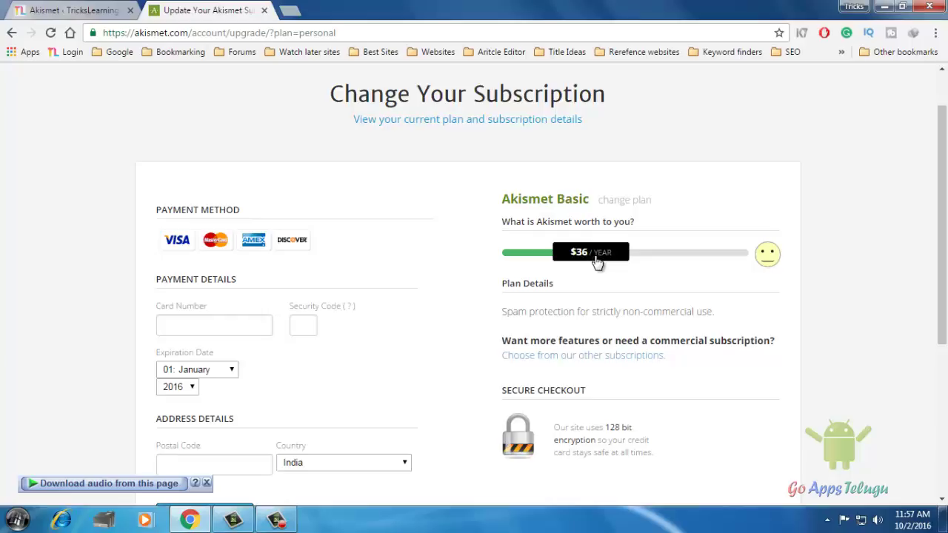
drag(603, 260, 496, 257)
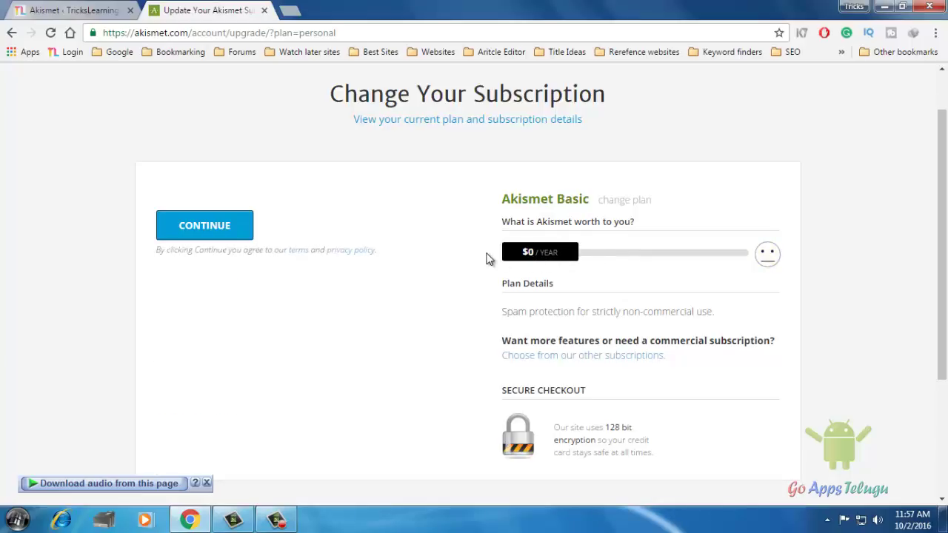
click(200, 229)
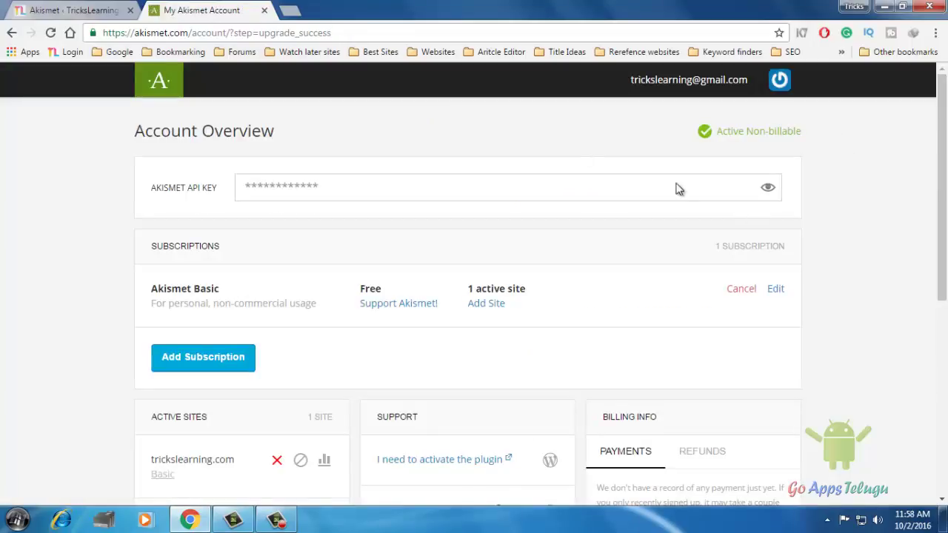
Step: Reveal and copy the new Akismet API key, then return to WordPress
click(767, 188)
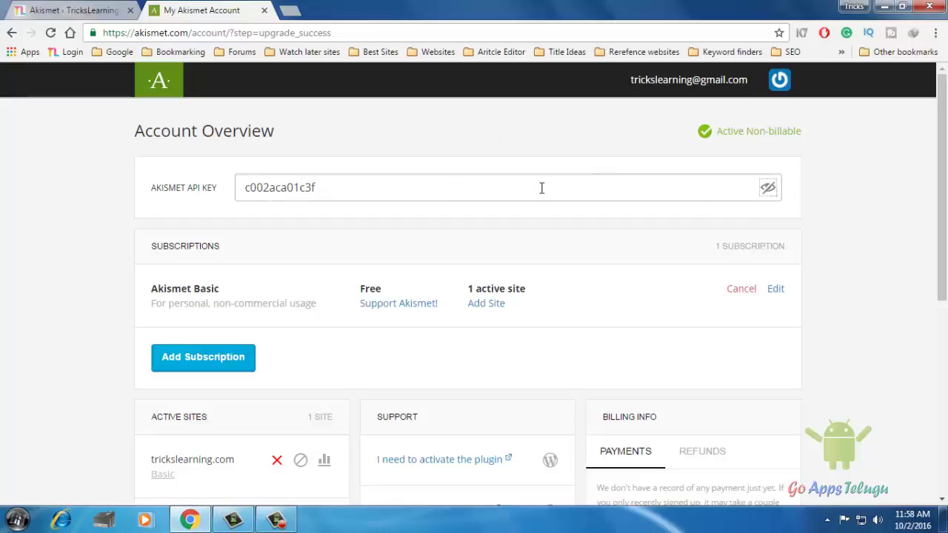
click(189, 189)
key(ctrl+c)
click(67, 10)
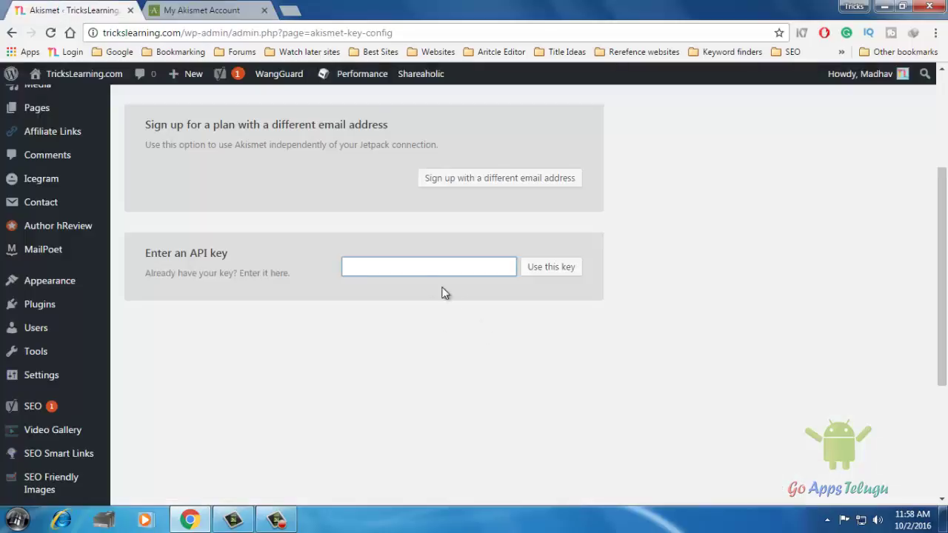
Step: Paste the new API key into the Akismet field and submit it with 'Use this key'
click(348, 265)
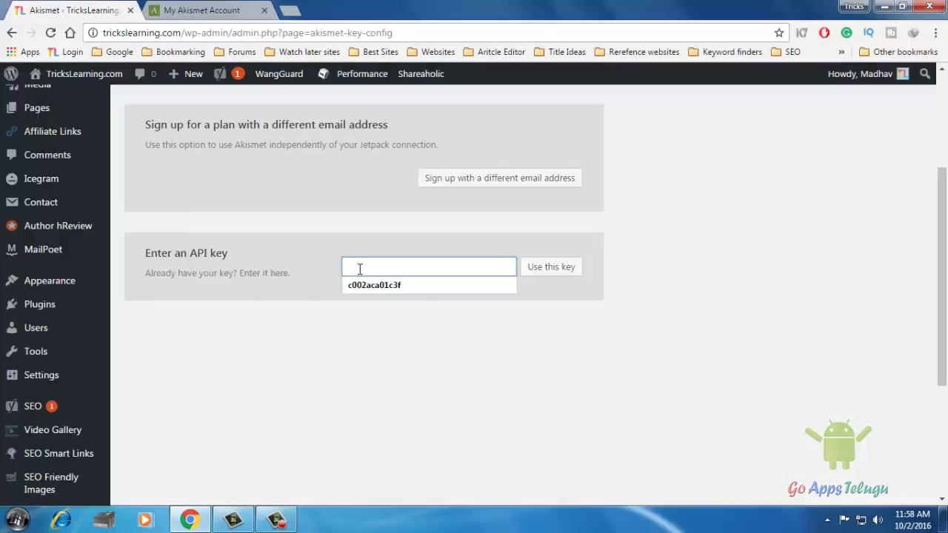
key(ctrl+v)
click(573, 266)
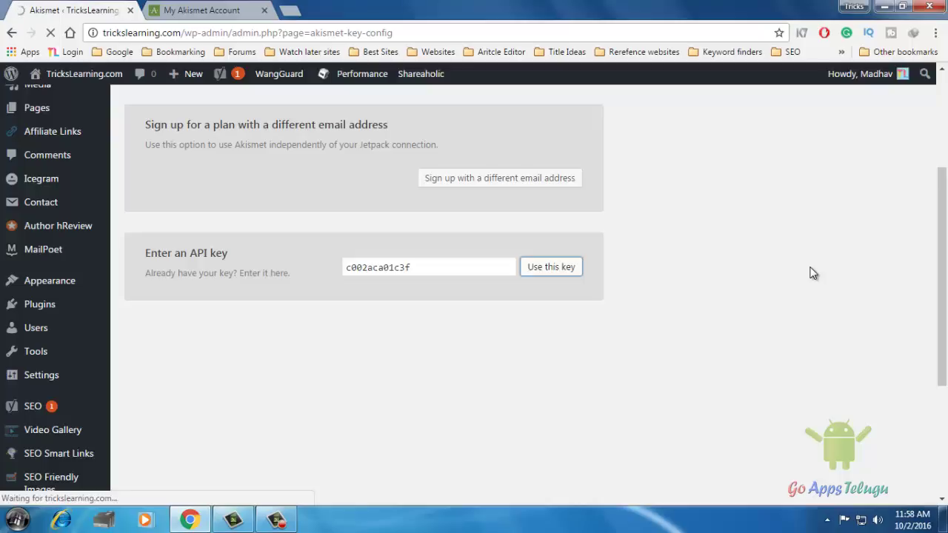
drag(941, 300, 945, 207)
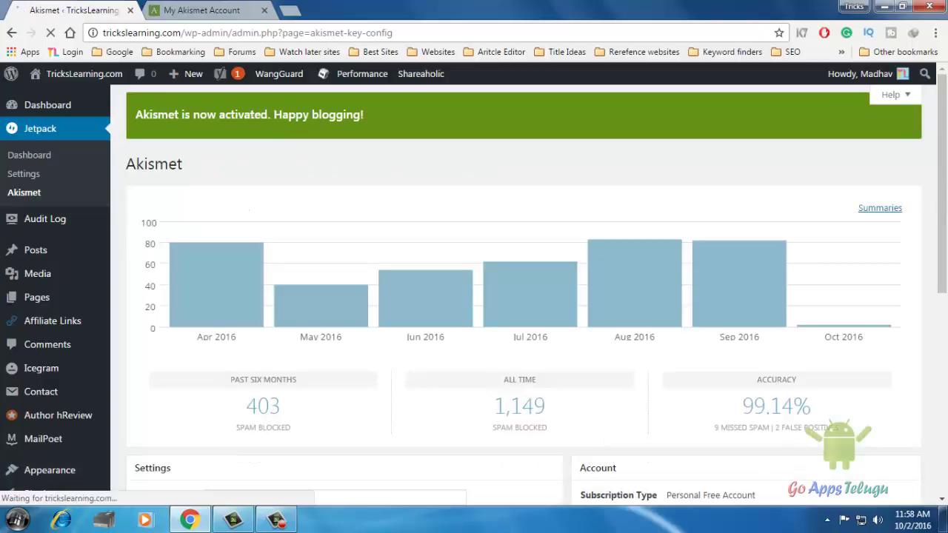
Step: Enable approved-comment counts and set strictness to 'Always put spam in the Spam folder for review'
drag(946, 173, 944, 333)
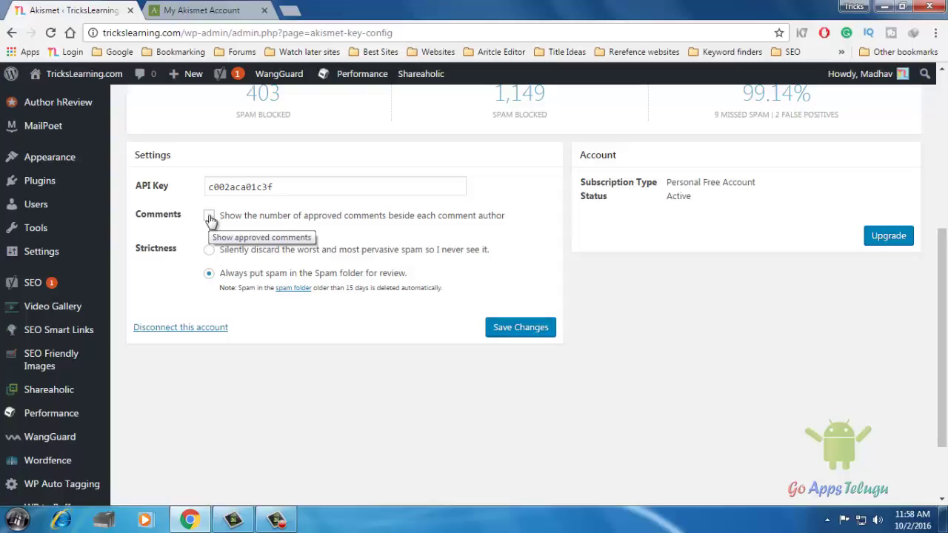
click(210, 217)
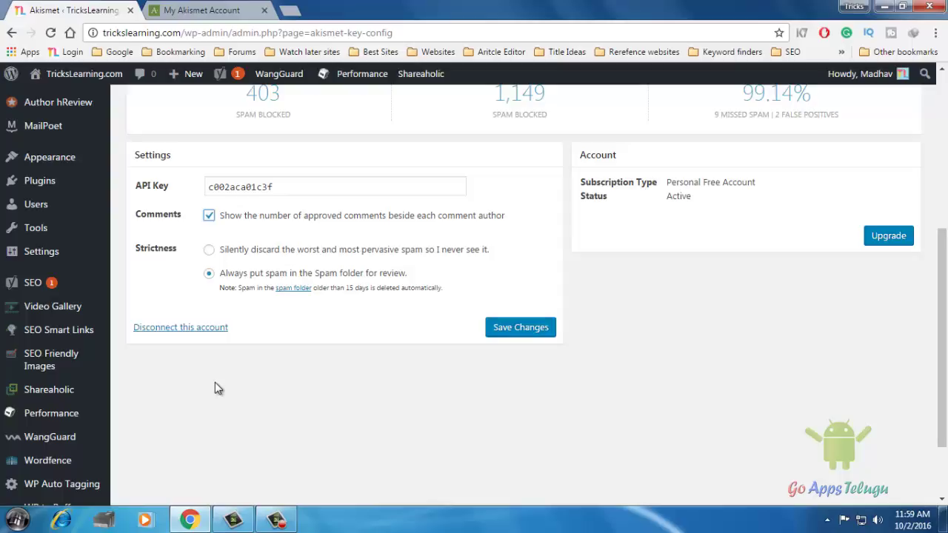
click(210, 251)
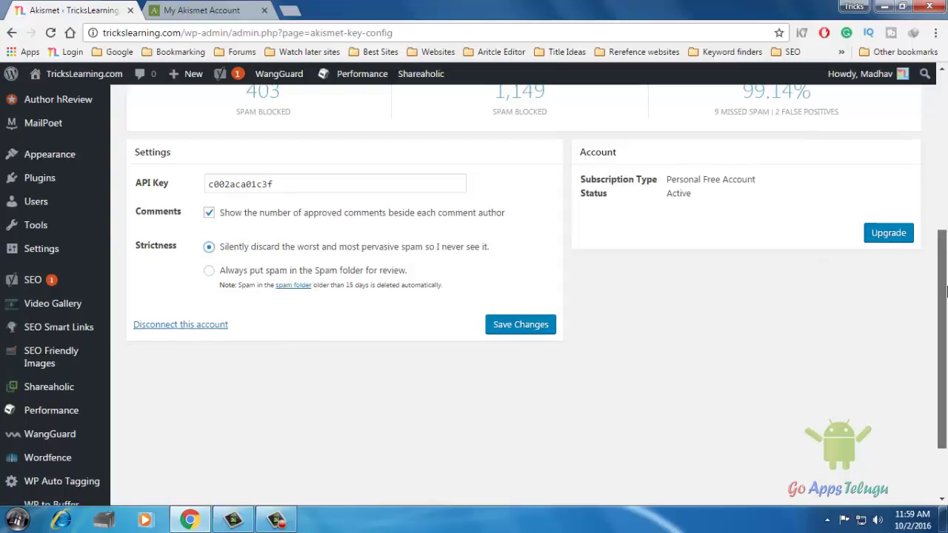
scroll(326, 368, down, 1)
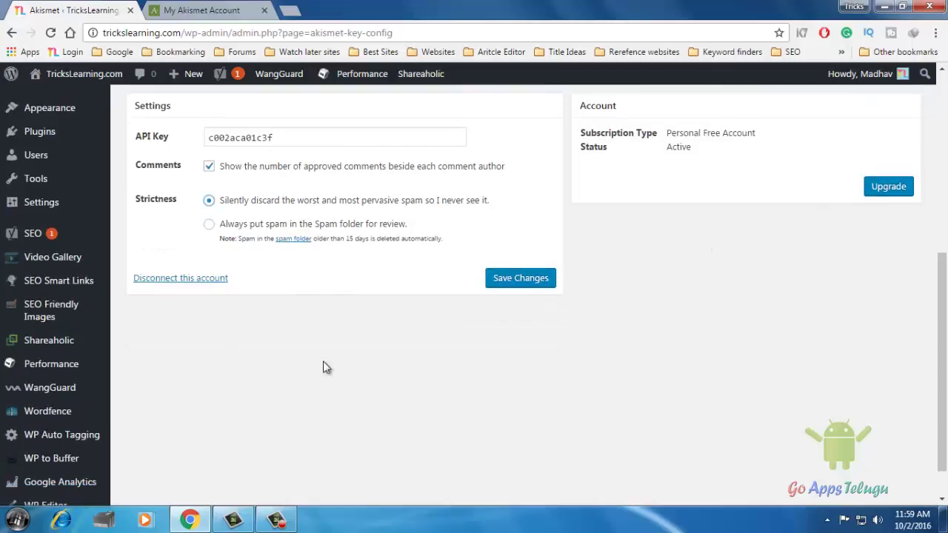
click(254, 231)
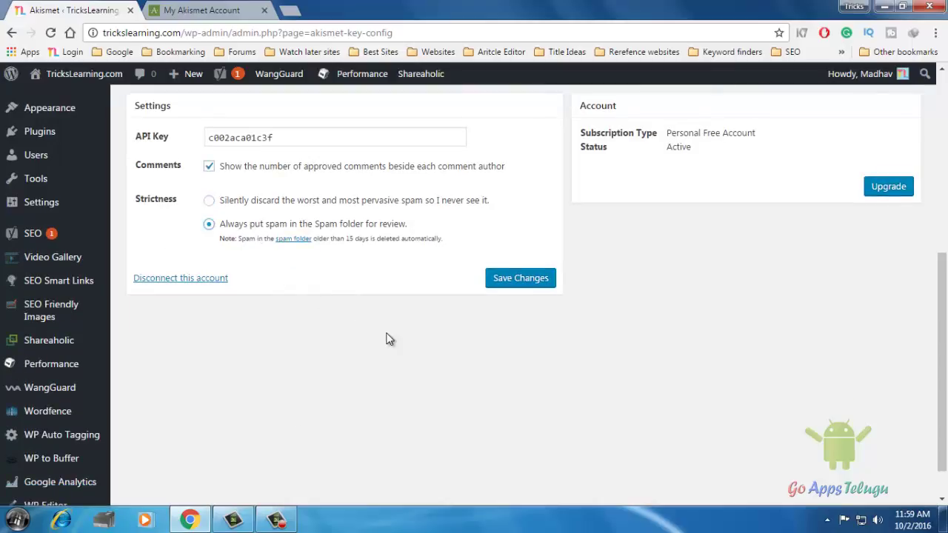